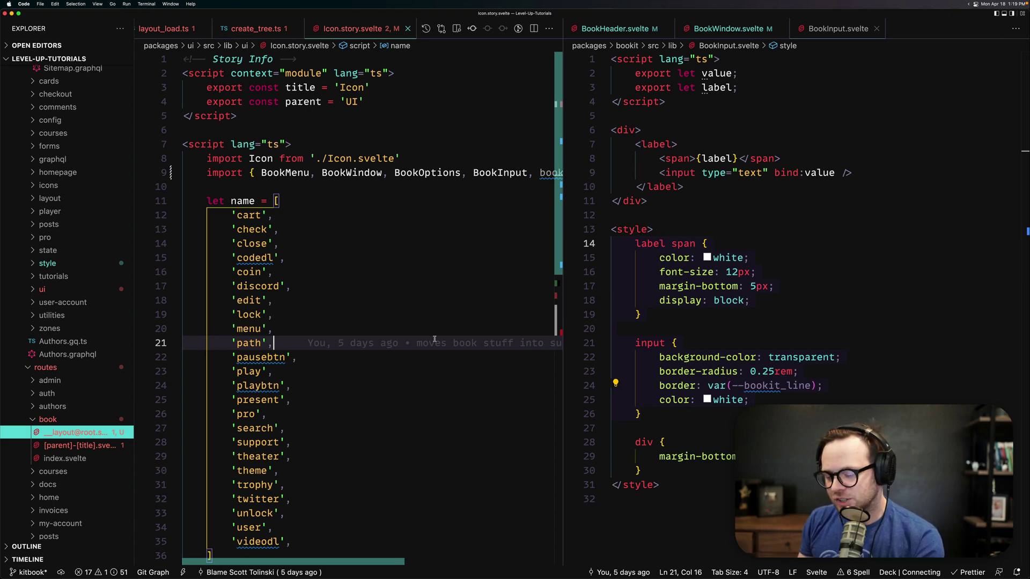
# Bring up the Extensions view to search the marketplace for 'conven'
pyautogui.hotkey('ctrl', 'shift', 'x')
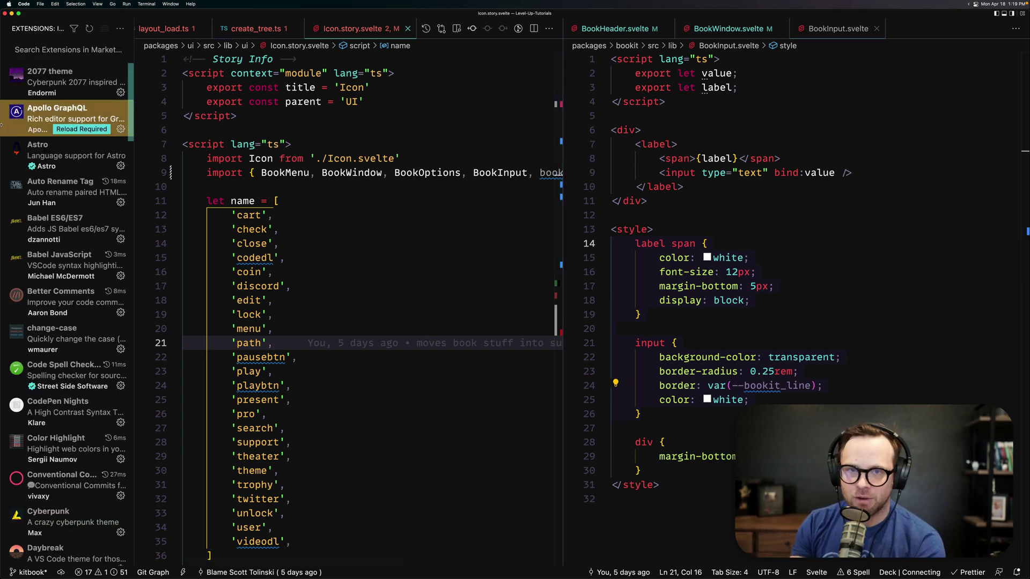
pyautogui.write('conven')
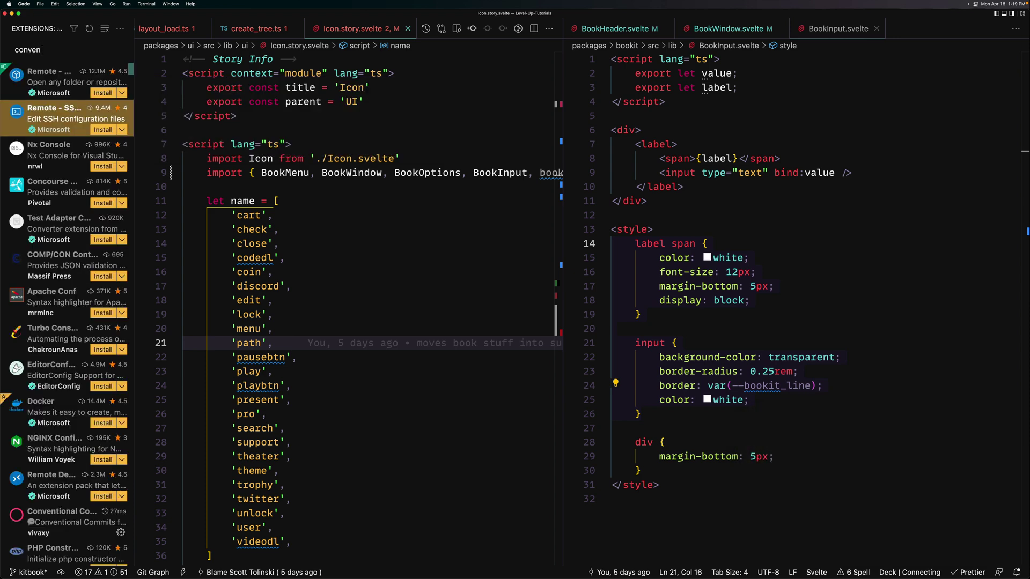
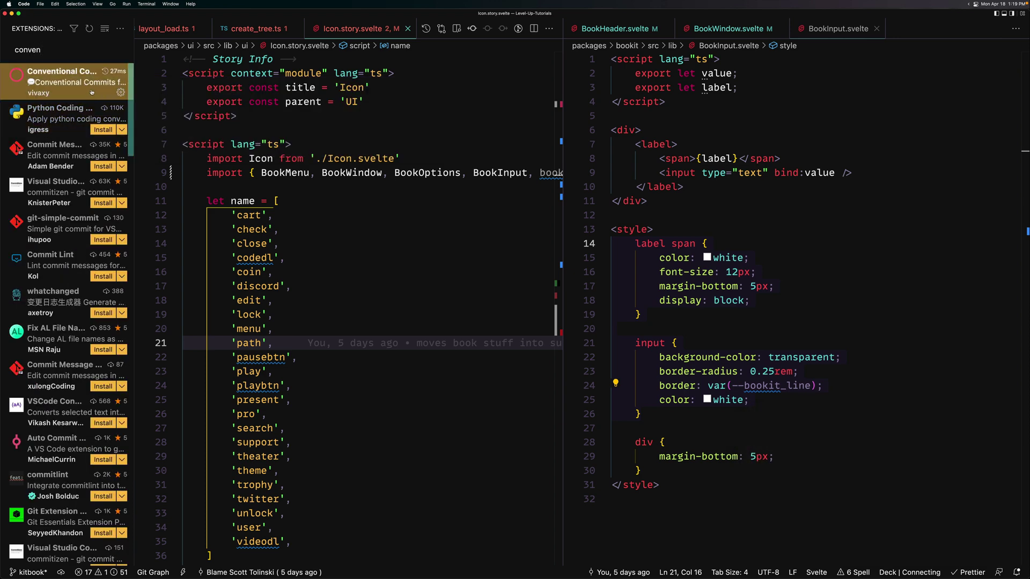
# After viewing the extension details, run Conventional Commits and select the bookit repository
pyautogui.click(65, 77)
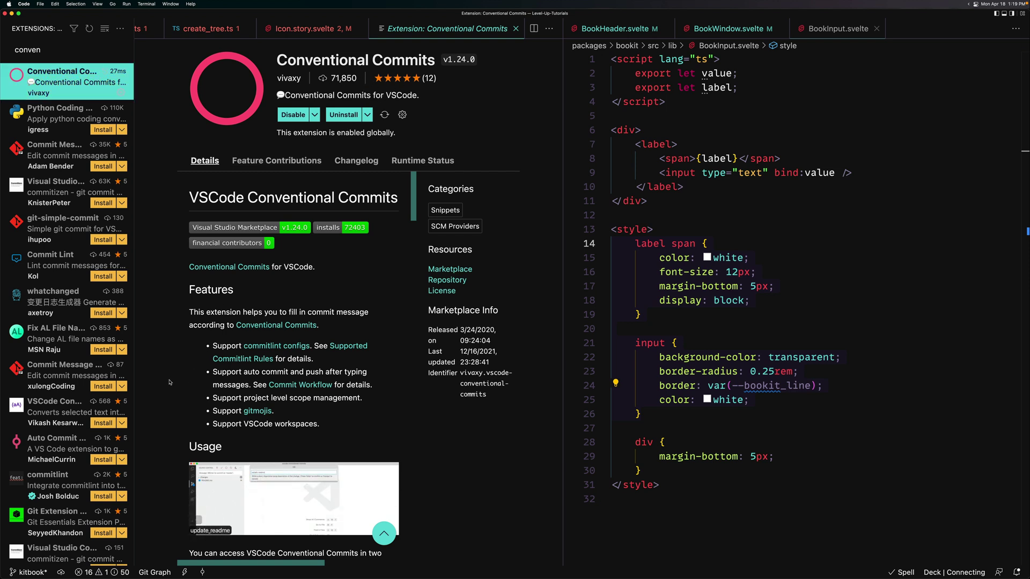
pyautogui.press('super+w')
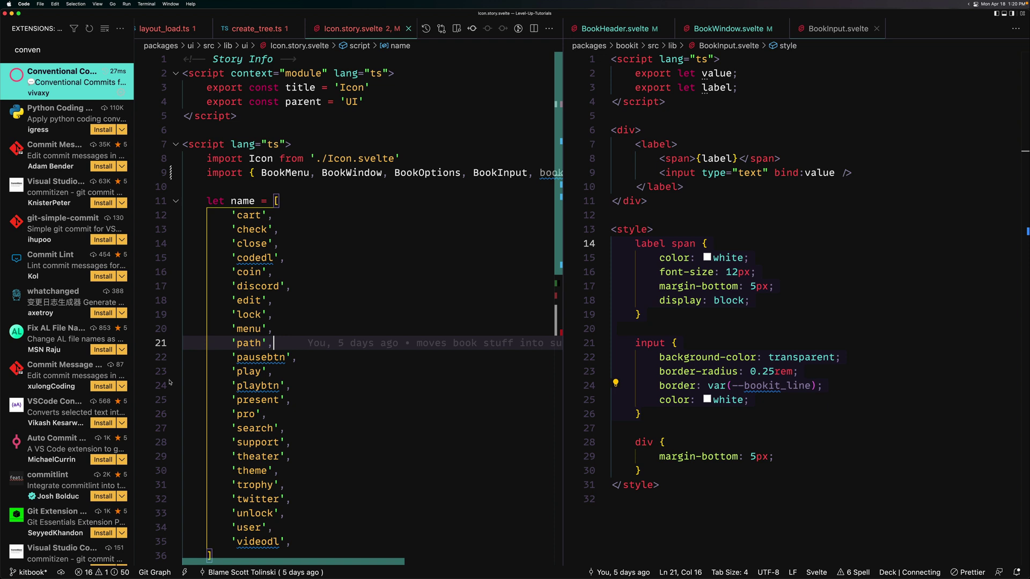
pyautogui.press('super+shift+p')
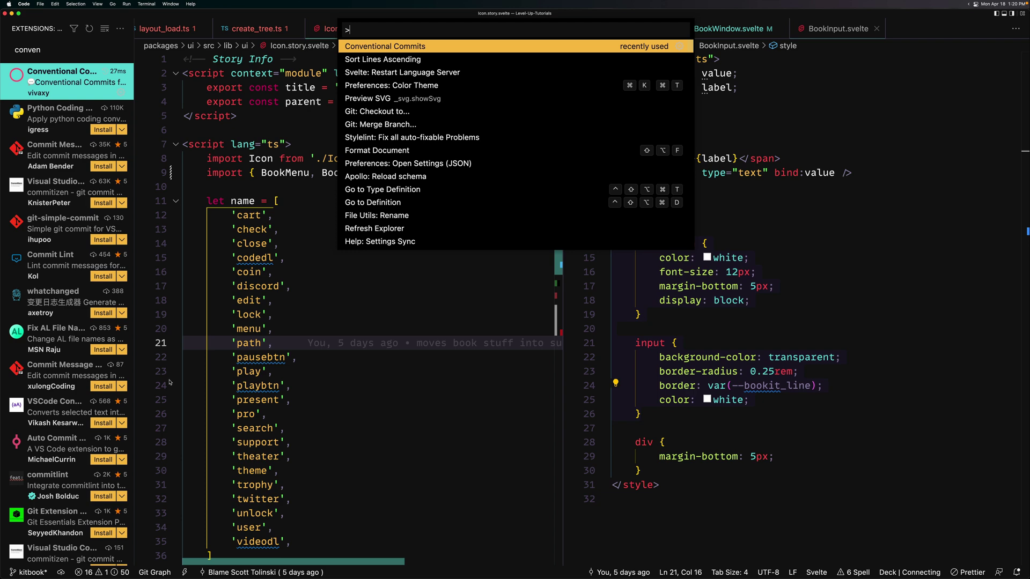
pyautogui.write('conv')
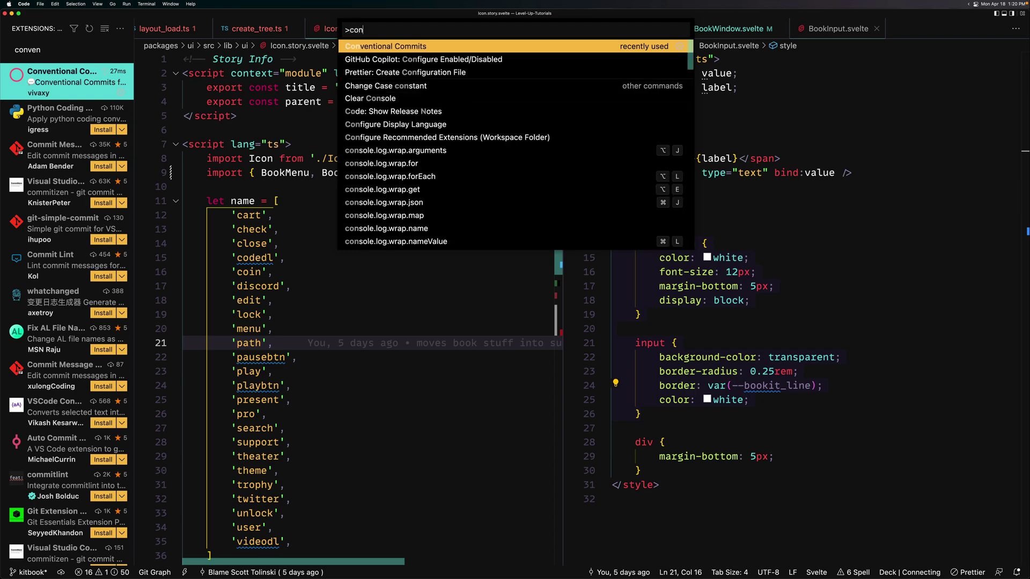
pyautogui.press('Return')
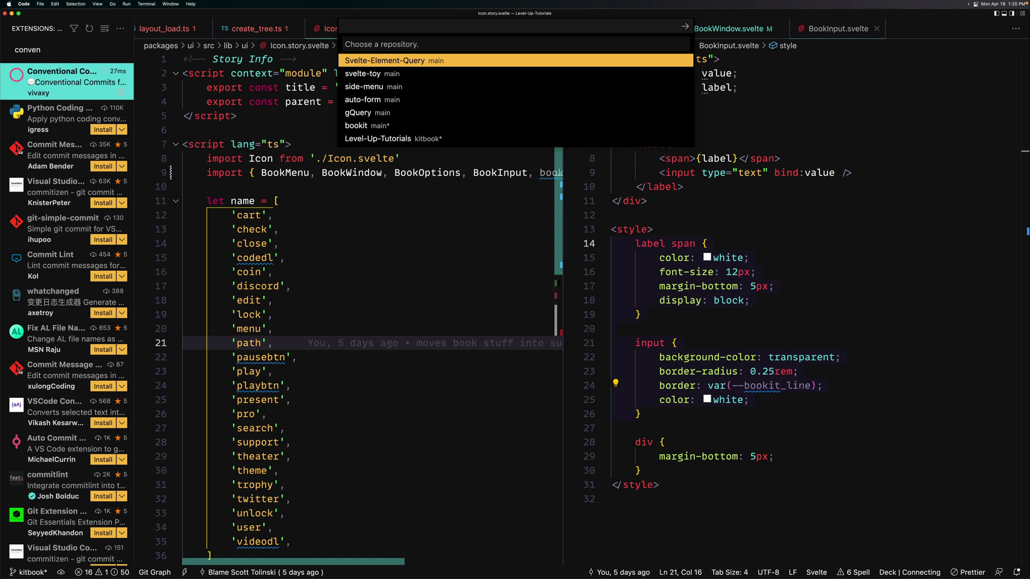
pyautogui.press('Down')
pyautogui.press('Down')
pyautogui.press('Down')
pyautogui.press('Down')
pyautogui.press('Down')
pyautogui.press('Down')
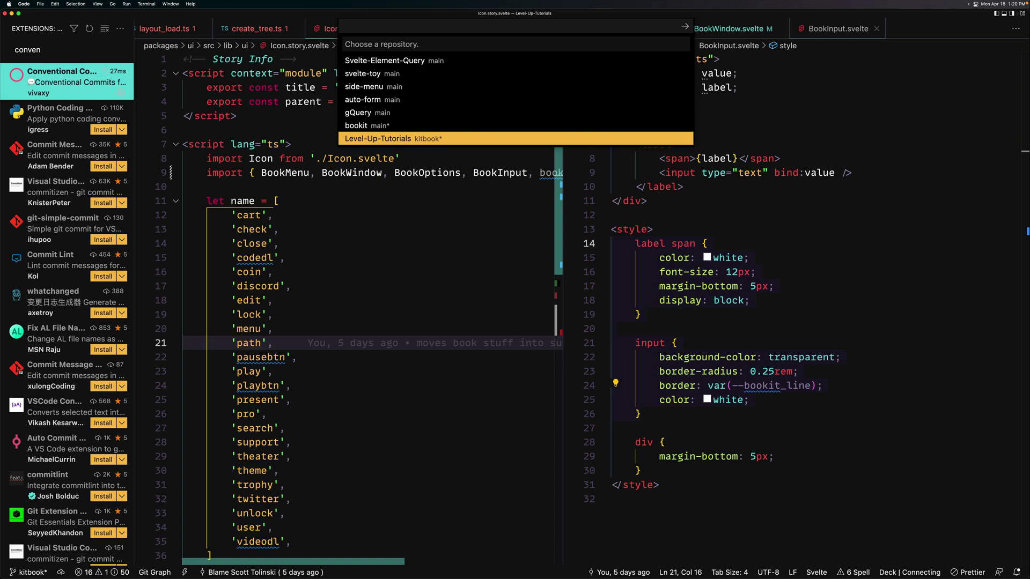
pyautogui.press('Up')
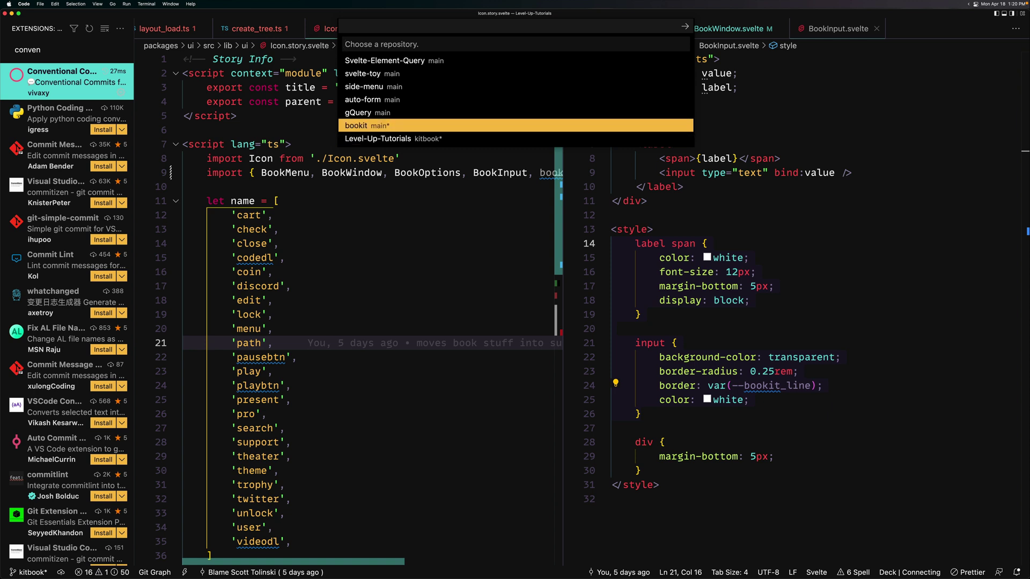
pyautogui.press('Return')
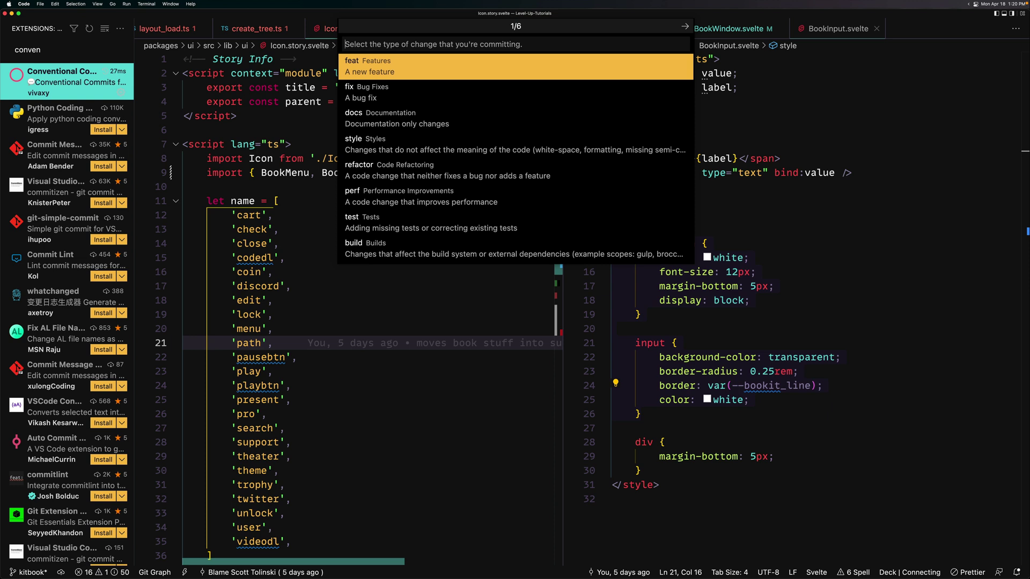
# Choose commit type feat, scope None, and the :art: gitmoji for bookit
pyautogui.press('Return')
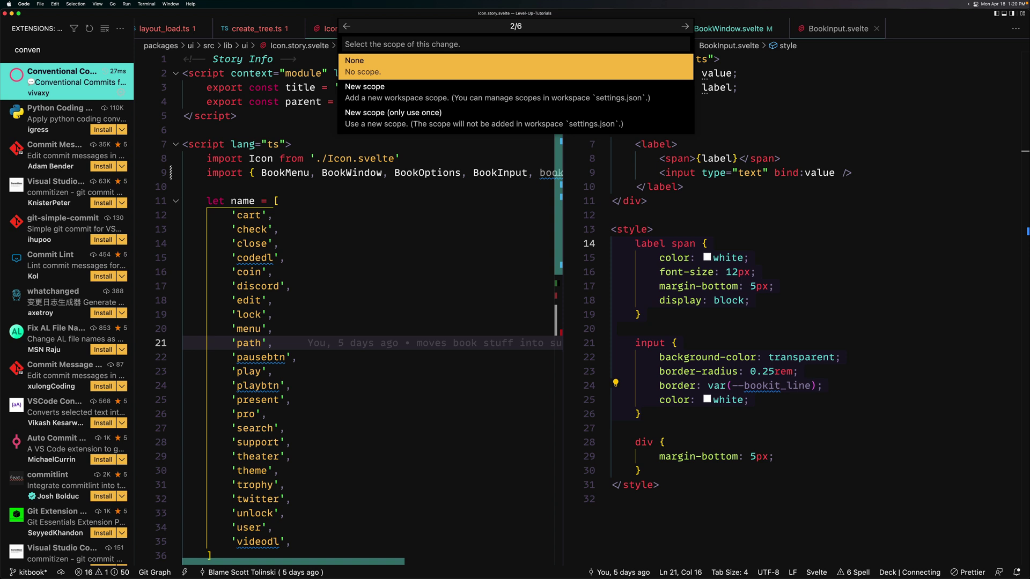
pyautogui.press('Down')
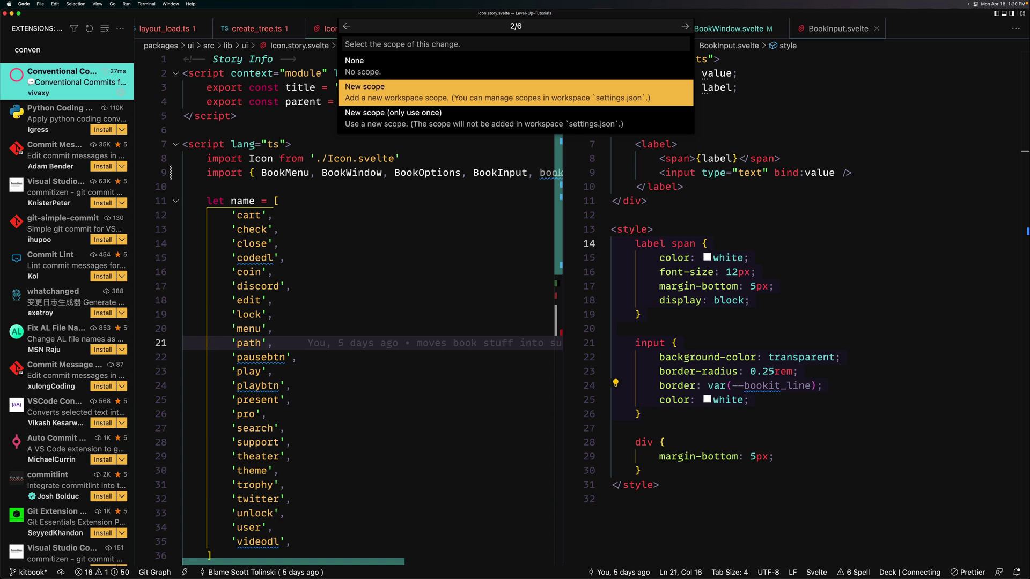
pyautogui.press('Up')
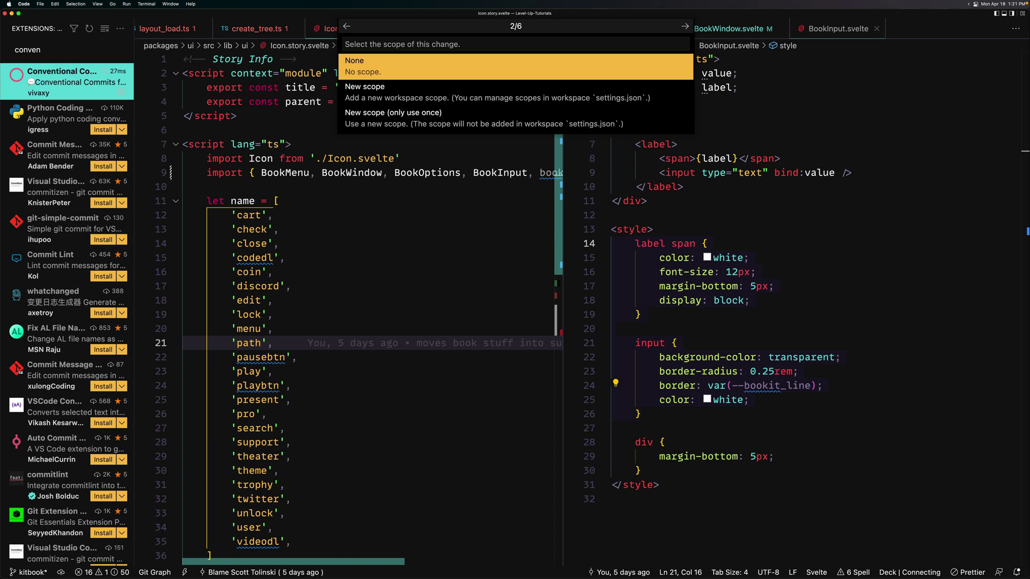
pyautogui.press('Return')
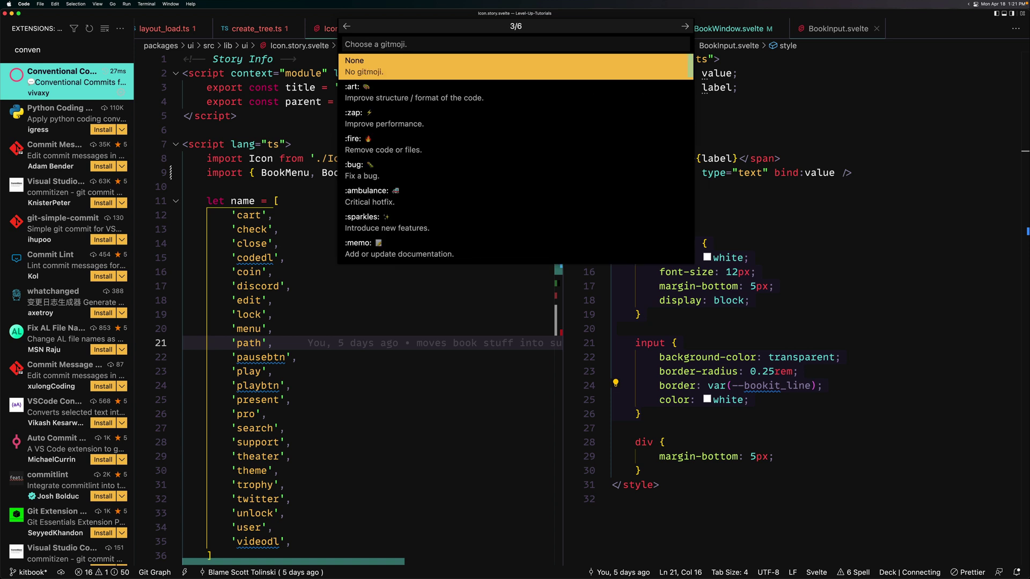
pyautogui.press('Down')
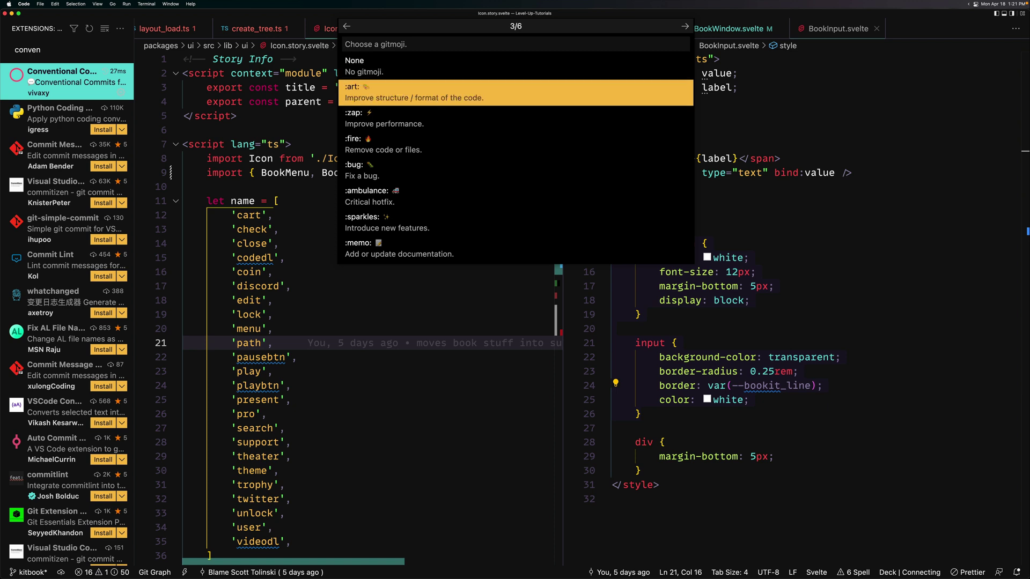
pyautogui.press('Down')
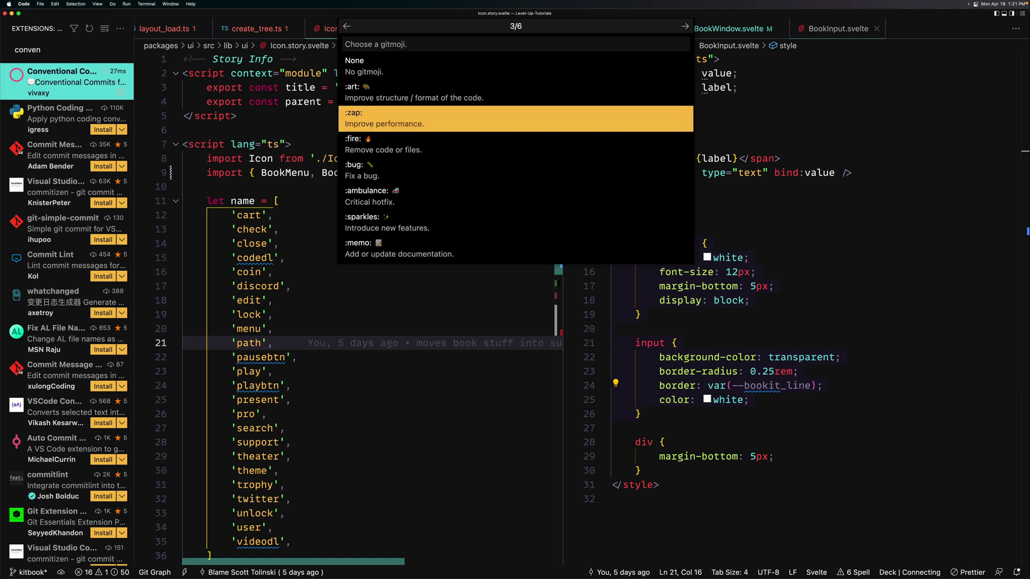
pyautogui.press('Up')
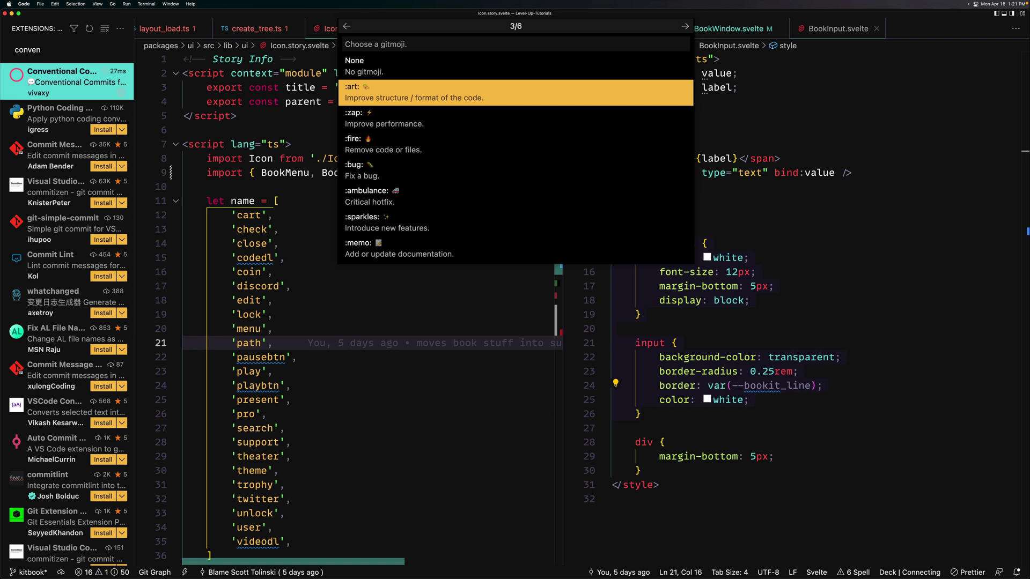
pyautogui.press('Return')
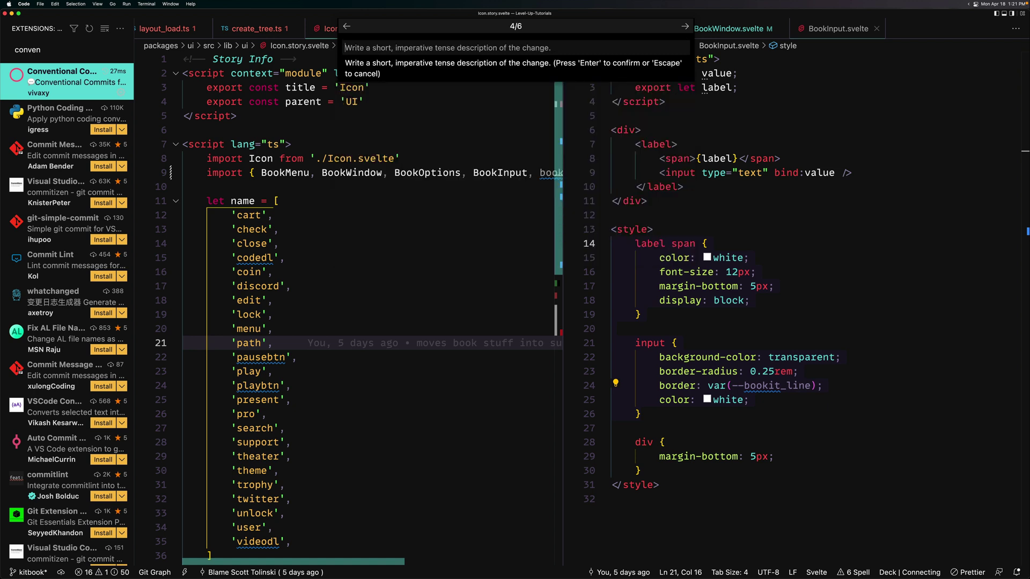
pyautogui.write('adds f')
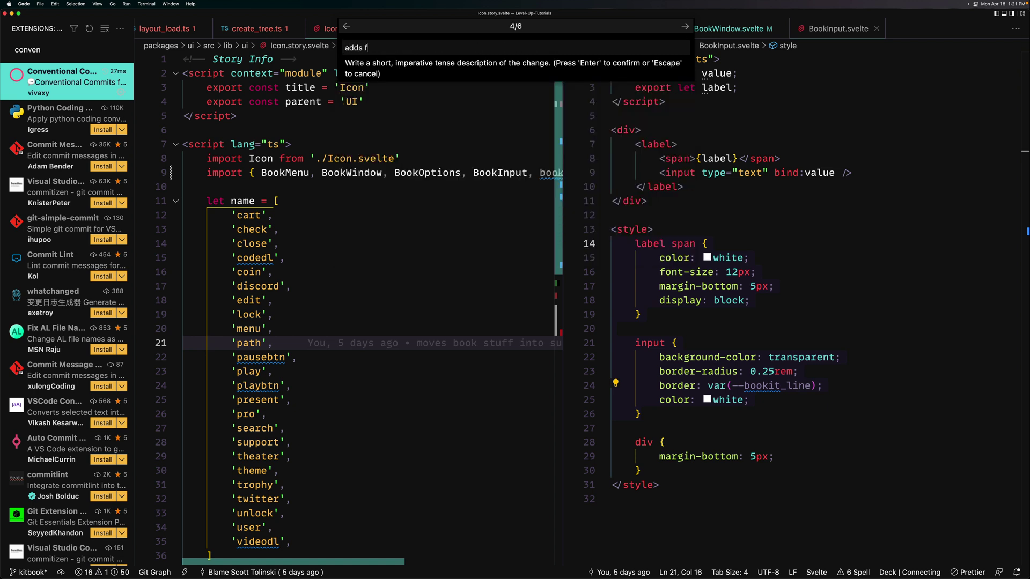
pyautogui.write('orm styling and filter ')
pyautogui.write('box')
# Confirm the summary 'adds form styling and filter box' and leave the body blank
pyautogui.press('Return')
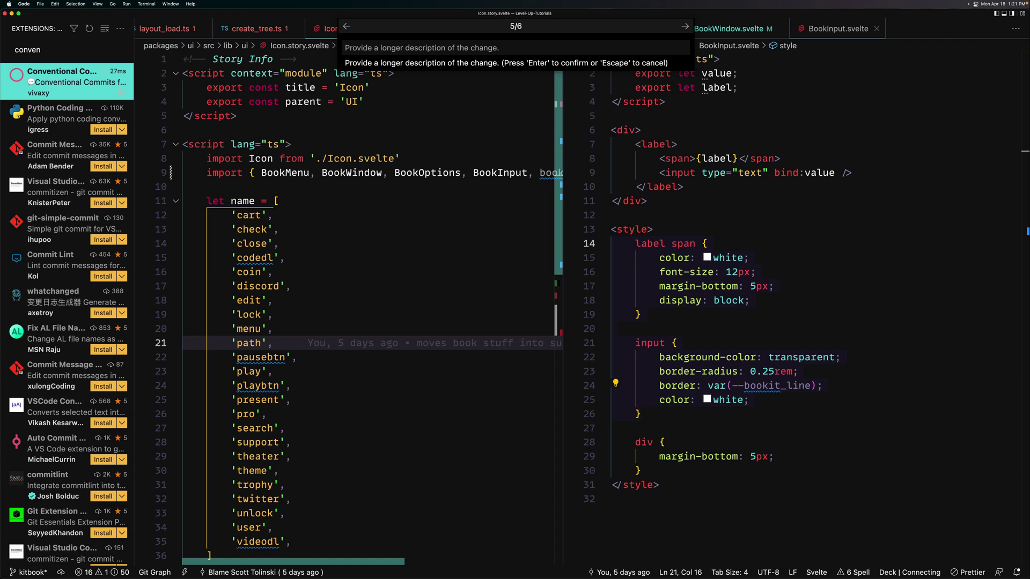
pyautogui.press('Return')
pyautogui.press('Return')
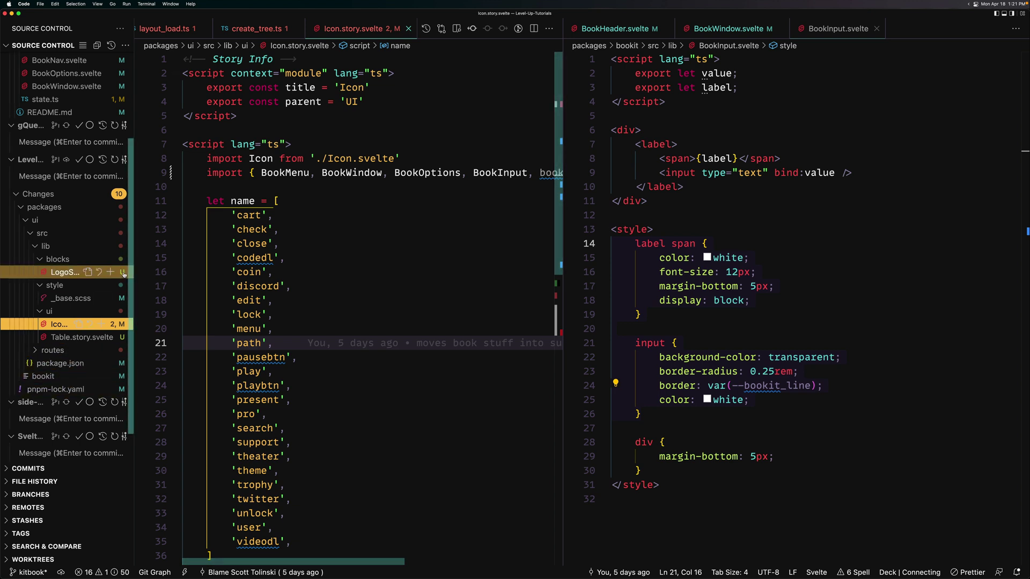
pyautogui.scroll(5, 85, 329)
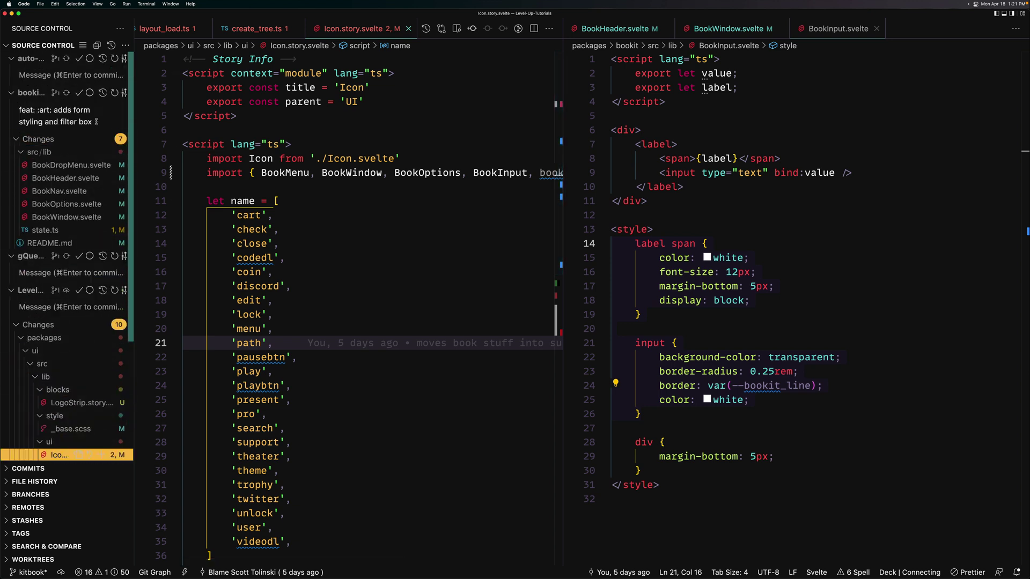
# Commit the bookit changes and verify the new commit on GitHub in Firefox
pyautogui.click(104, 115)
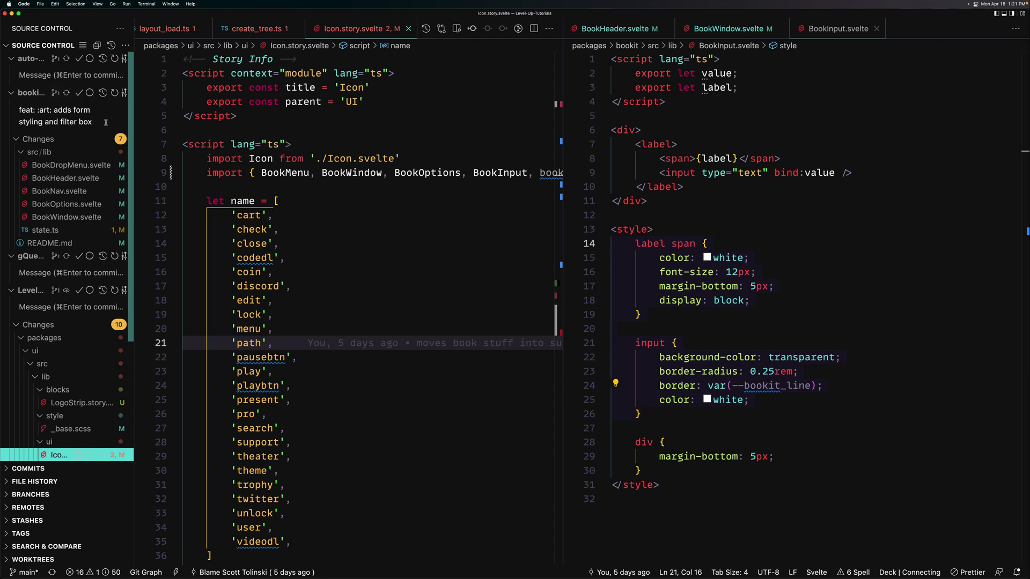
pyautogui.press('super+Return')
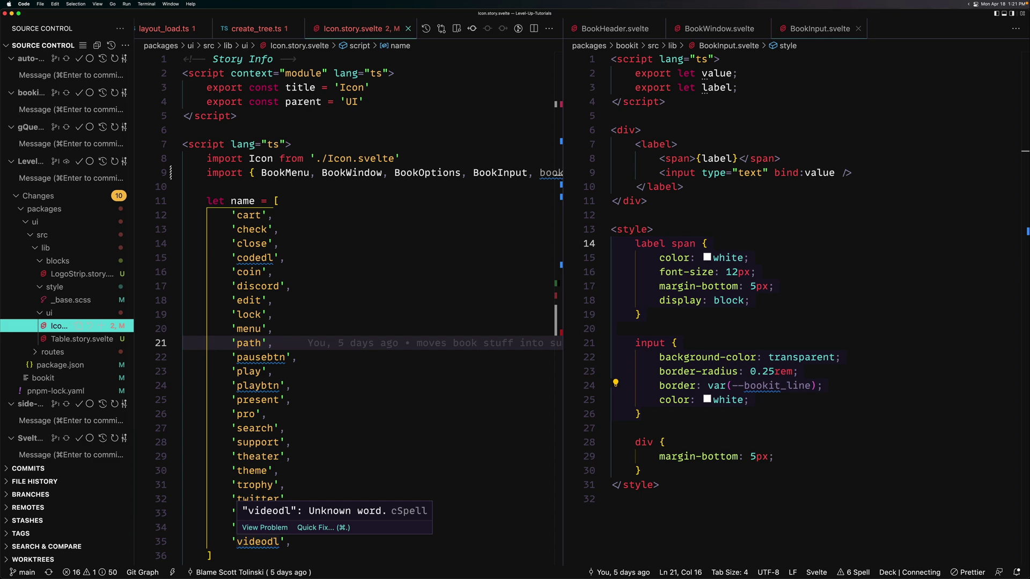
pyautogui.press('super+Tab')
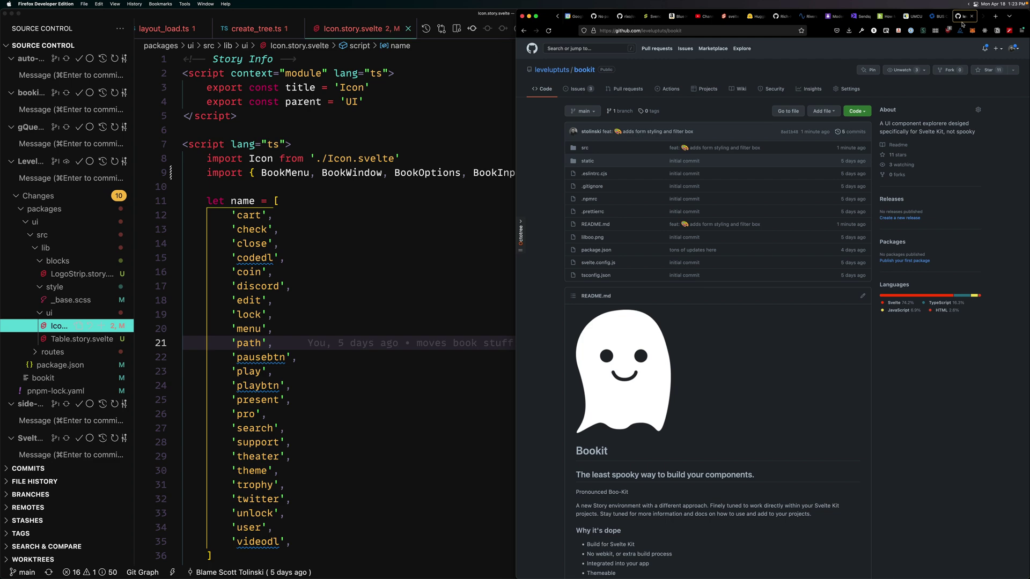
pyautogui.click(402, 221)
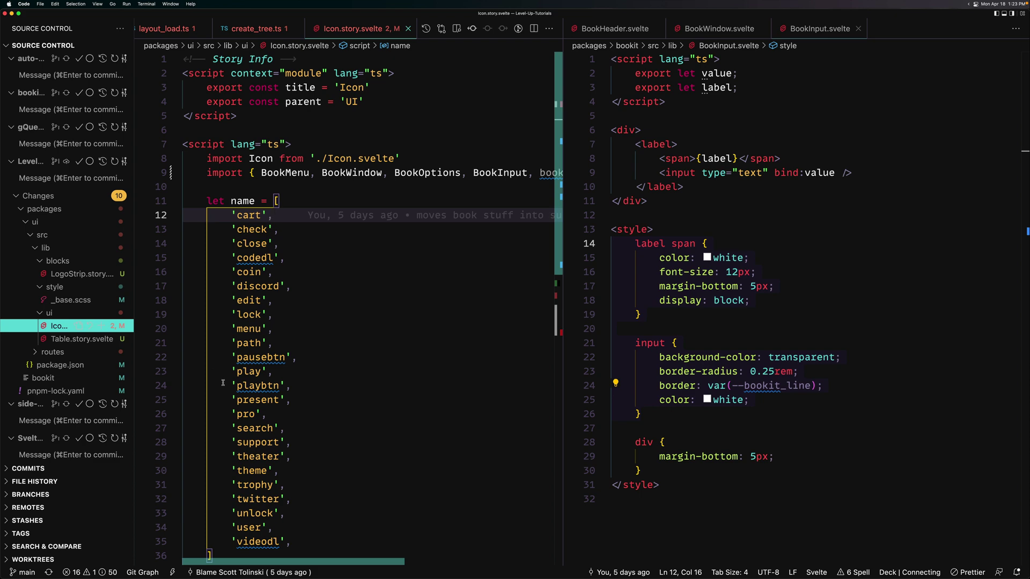
# Run Conventional Commits again and select the Level-Up-Tutorials repository
pyautogui.press('super+shift+p')
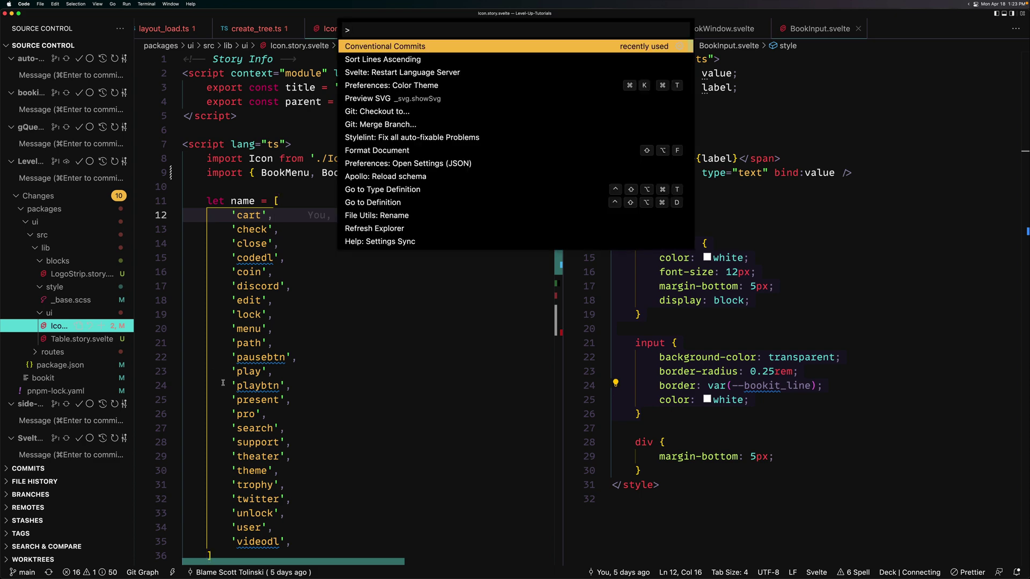
pyautogui.press('Return')
pyautogui.press('Down')
pyautogui.press('Down')
pyautogui.press('Down')
pyautogui.press('Down')
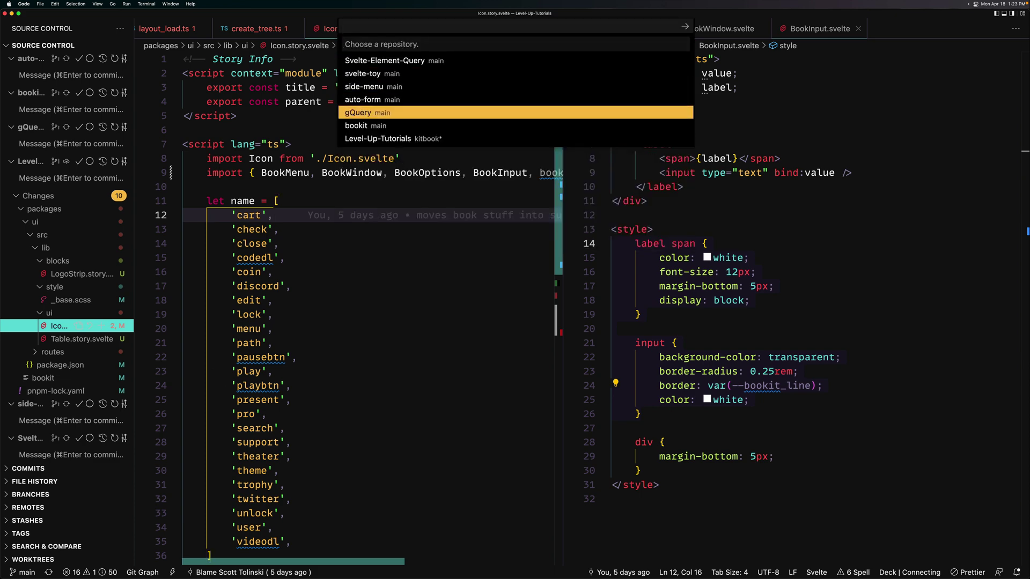
pyautogui.press('Down')
pyautogui.press('Down')
pyautogui.press('Return')
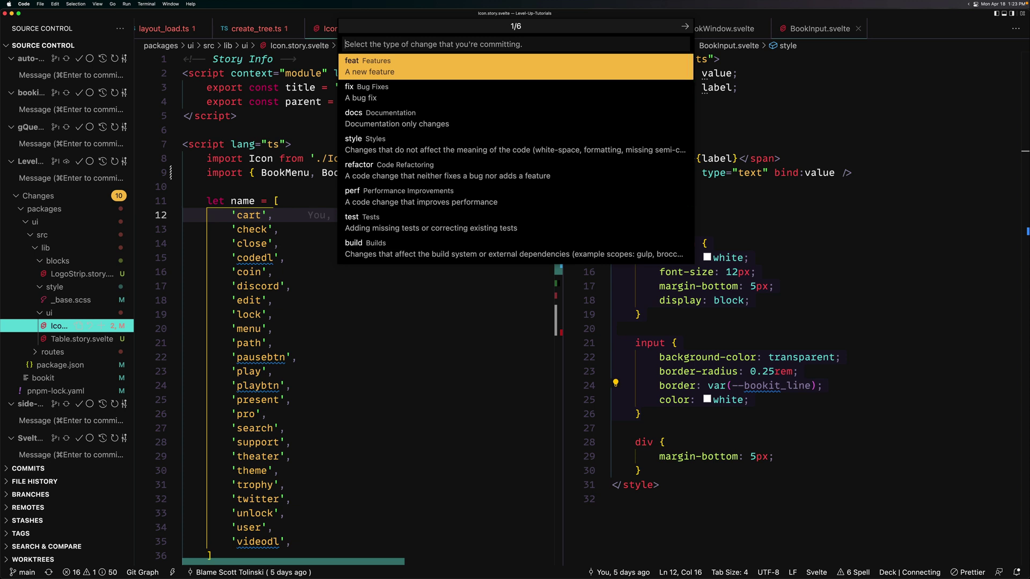
pyautogui.press('Down')
pyautogui.press('Down')
# Choose type docs and scope None, then move to the sparkles gitmoji
pyautogui.press('Return')
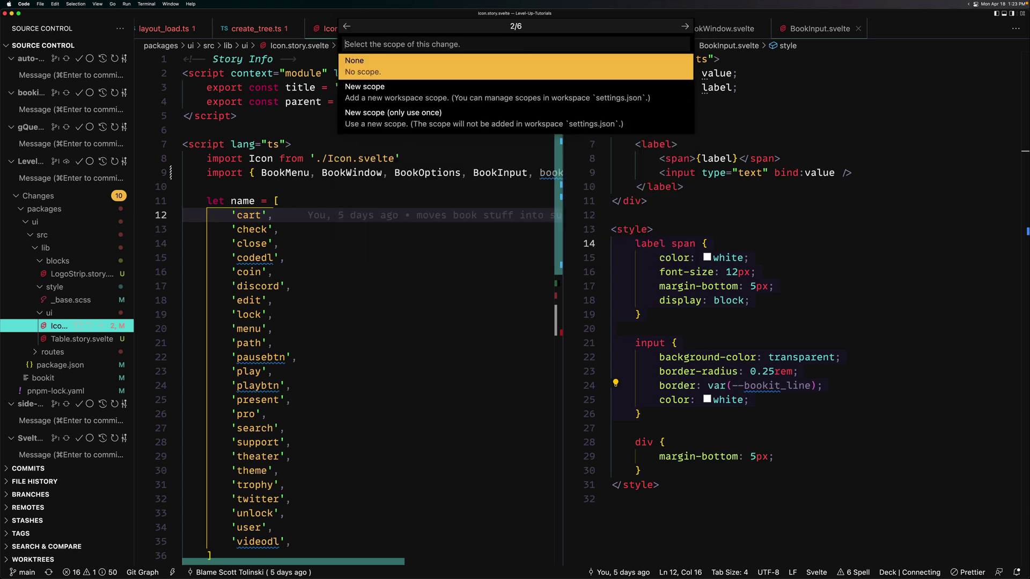
pyautogui.press('Return')
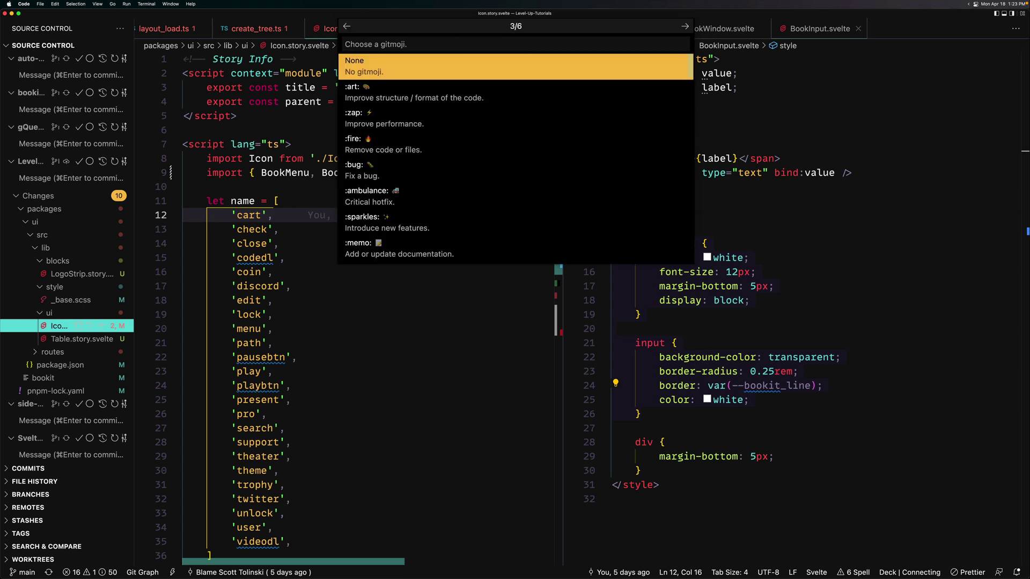
pyautogui.press('Down')
pyautogui.press('Down')
pyautogui.press('Down')
pyautogui.press('Down')
pyautogui.press('Down')
pyautogui.press('Down')
pyautogui.press('Down')
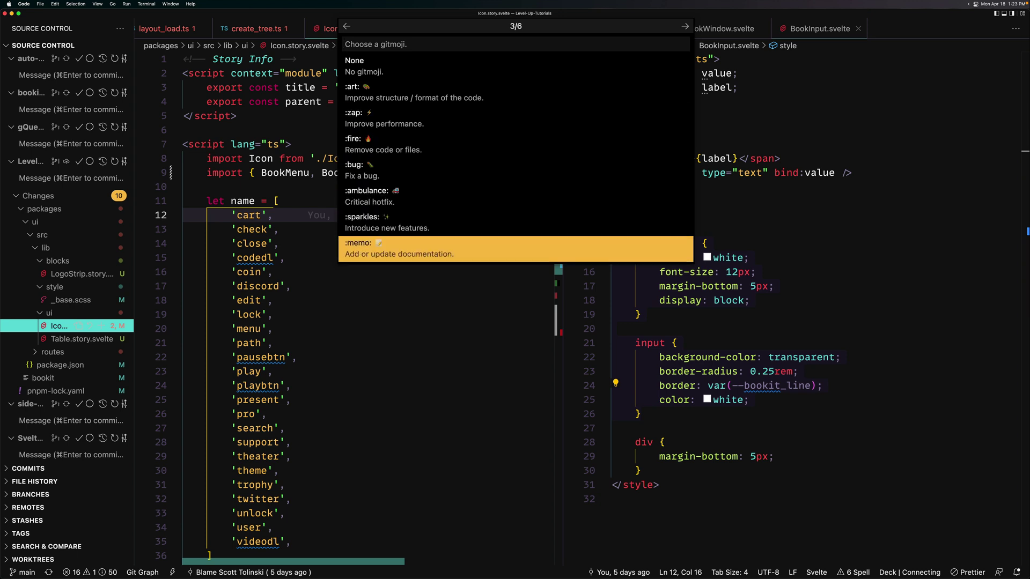
pyautogui.press('Down')
pyautogui.press('Up')
# Pick :sparkles:, enter 'Adds bookit docs' and the isolation-build body, skipping breaking changes
pyautogui.press('Return')
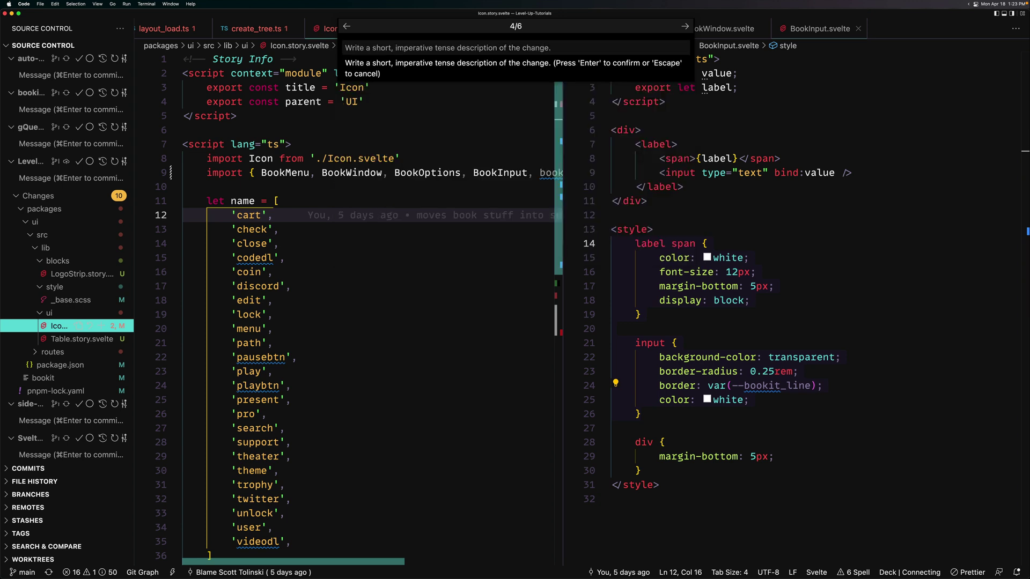
pyautogui.write('Adds booki')
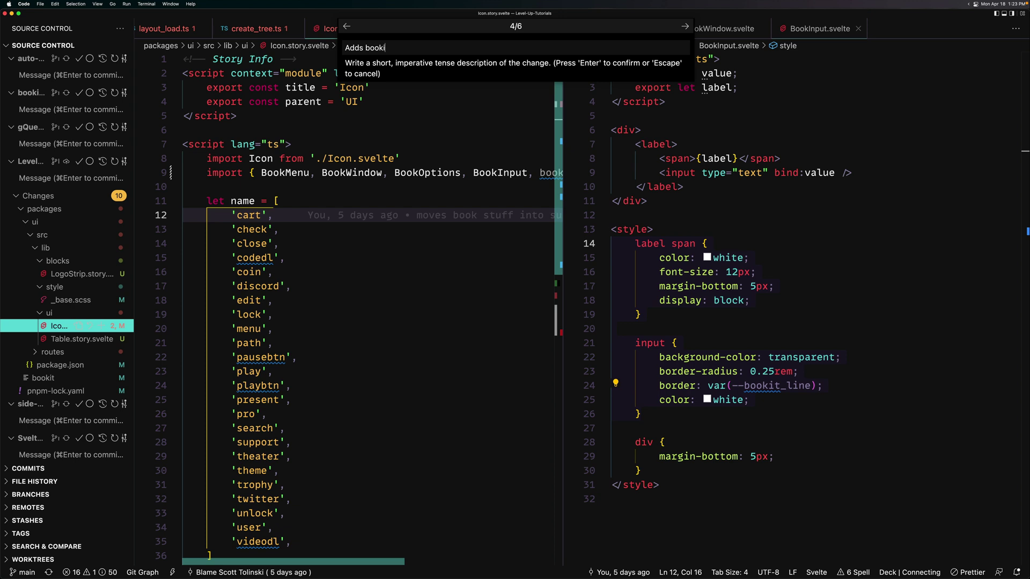
pyautogui.write('t ui')
pyautogui.press('Return')
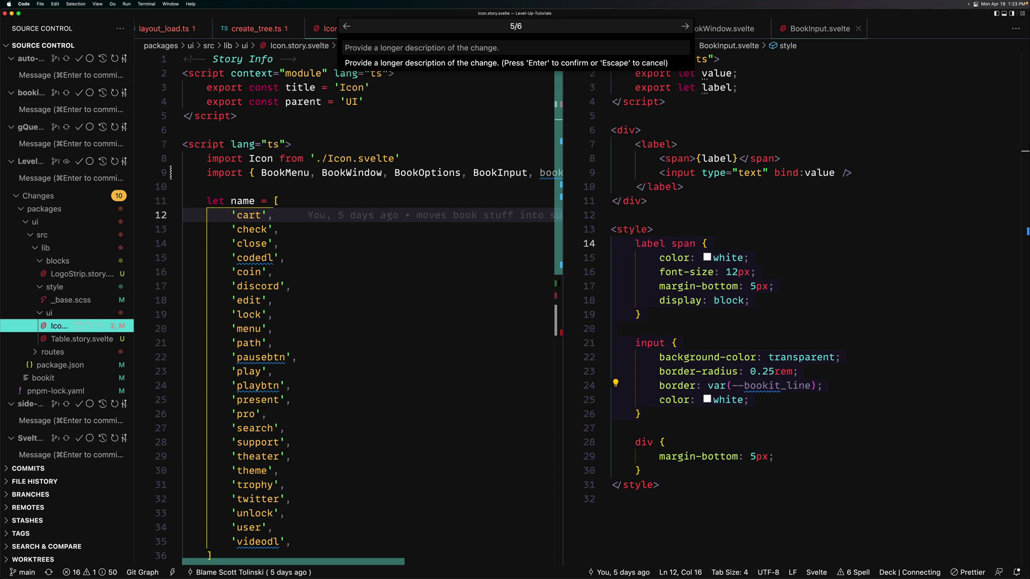
pyautogui.write('Adds new intern')
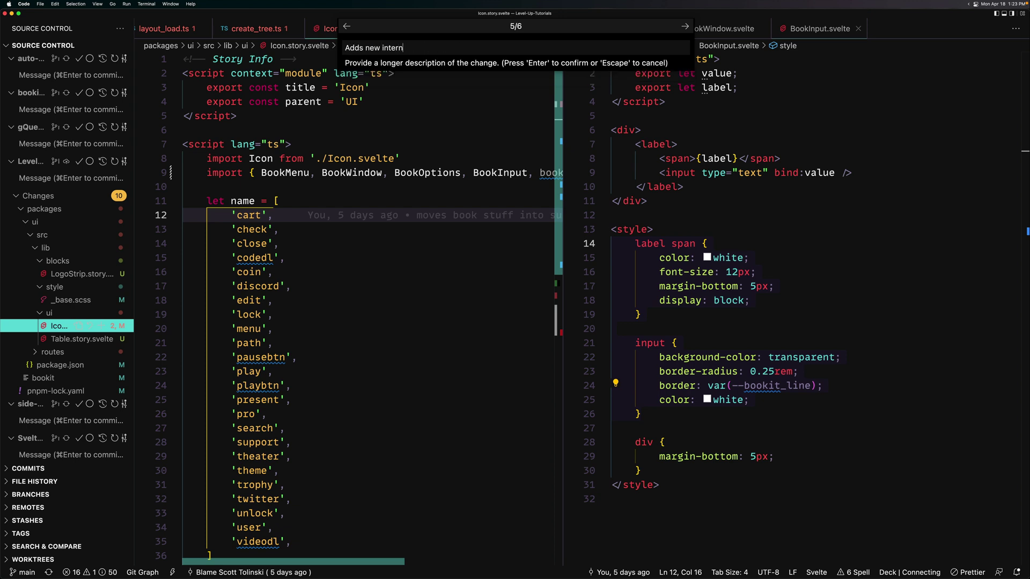
pyautogui.write('al lib fro')
pyautogui.press('BackSpace')
pyautogui.press('BackSpace')
pyautogui.write('or isolation bui')
pyautogui.write('ld')
pyautogui.press('Return')
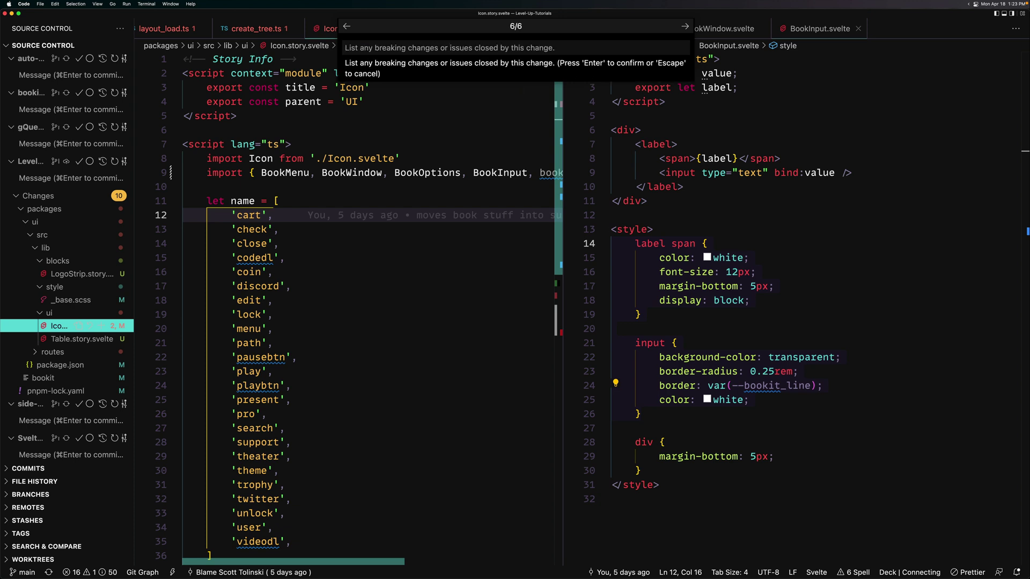
pyautogui.press('Return')
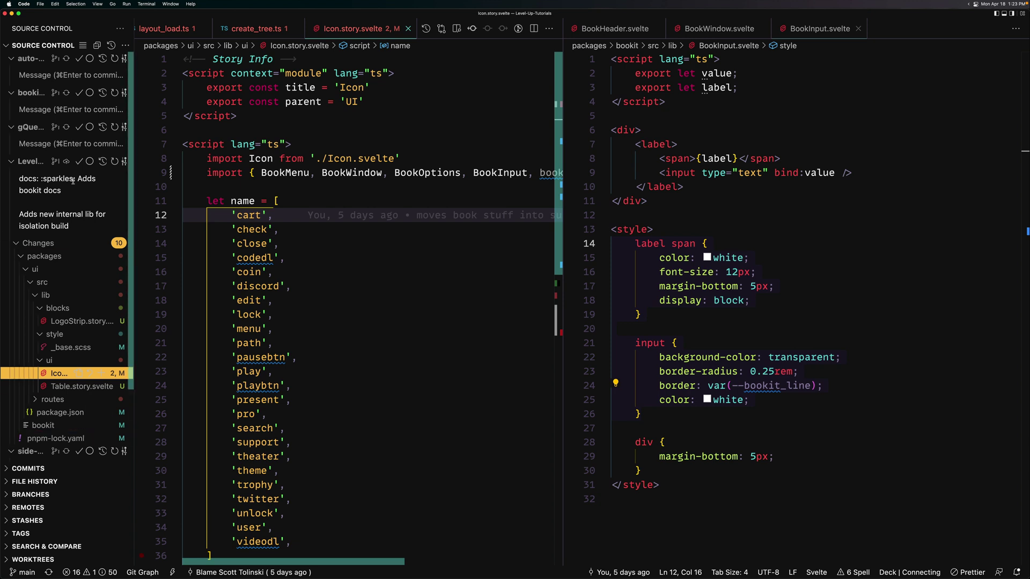
# Commit the Level-Up-Tutorials changes with Cmd+Enter and click back into the editor
pyautogui.press('super+Return')
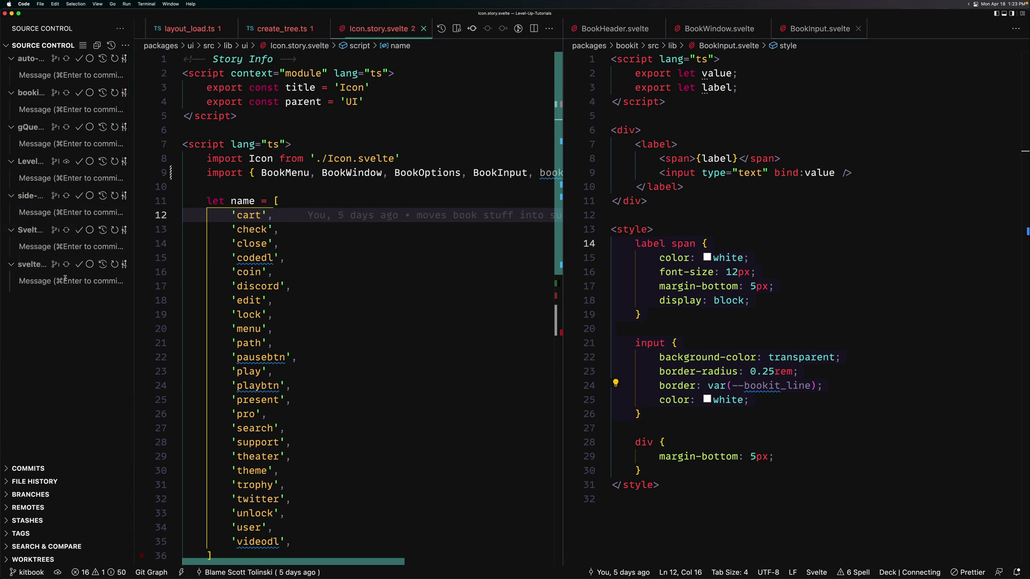
pyautogui.click(512, 432)
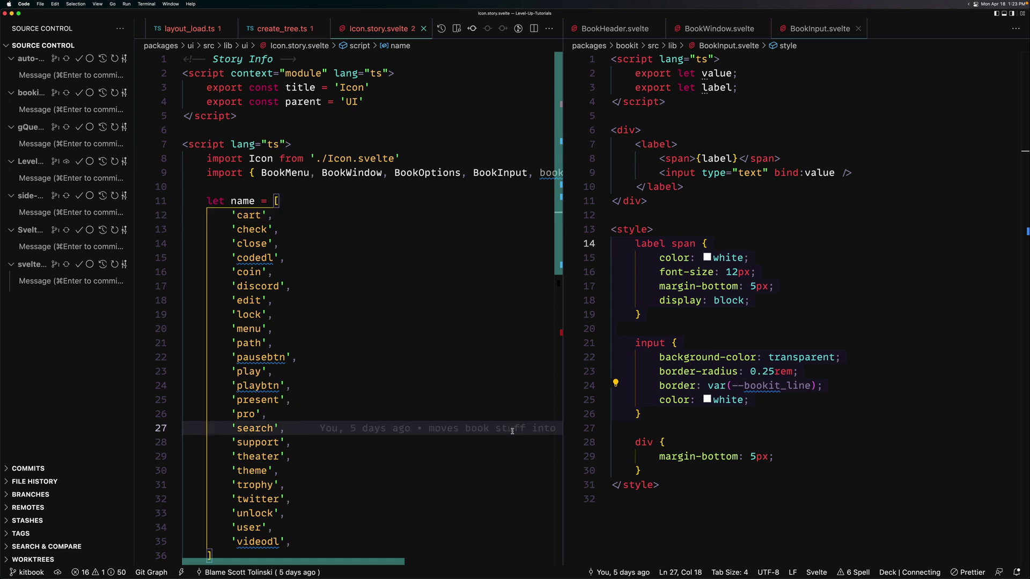